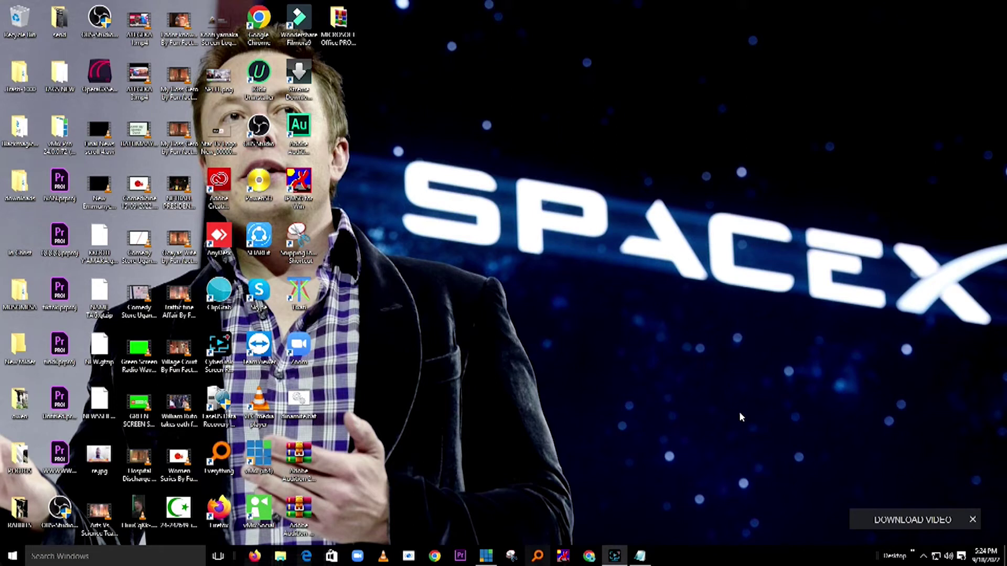
Extract the Office Pro Plus 2016 archive in the Microsoft Office PRO folder and launch its setup.exe
click(349, 41)
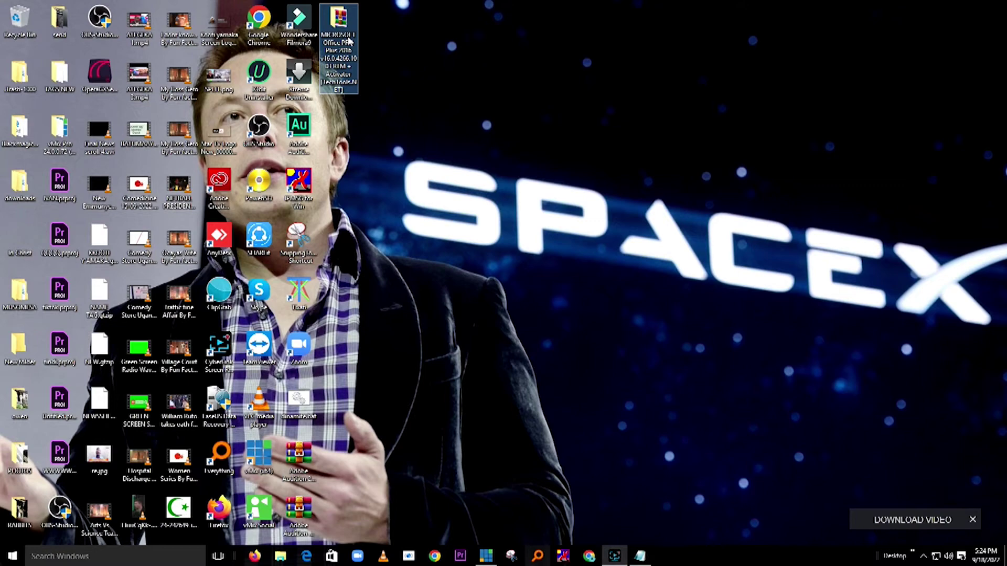
double_click(349, 41)
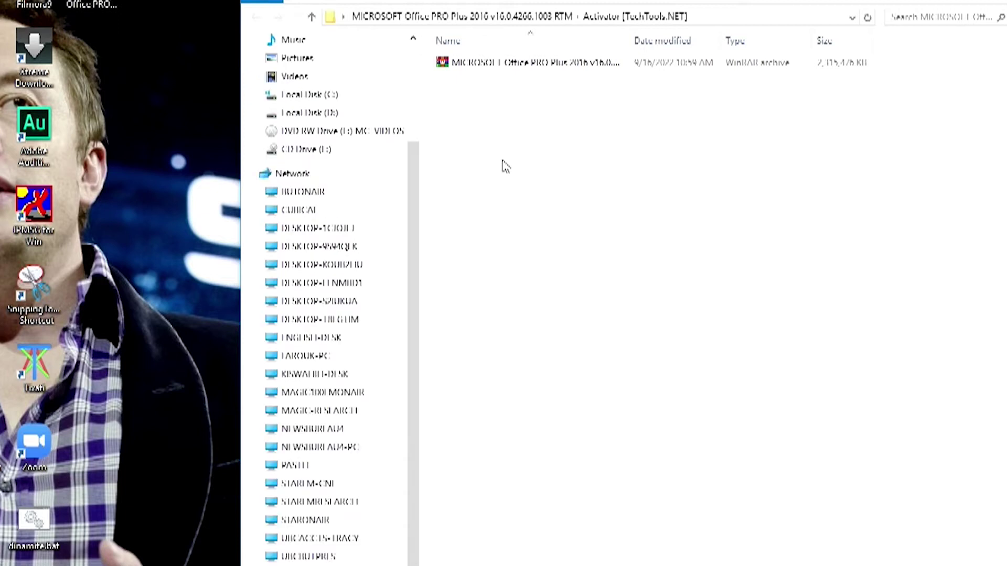
click(525, 70)
right_click(525, 69)
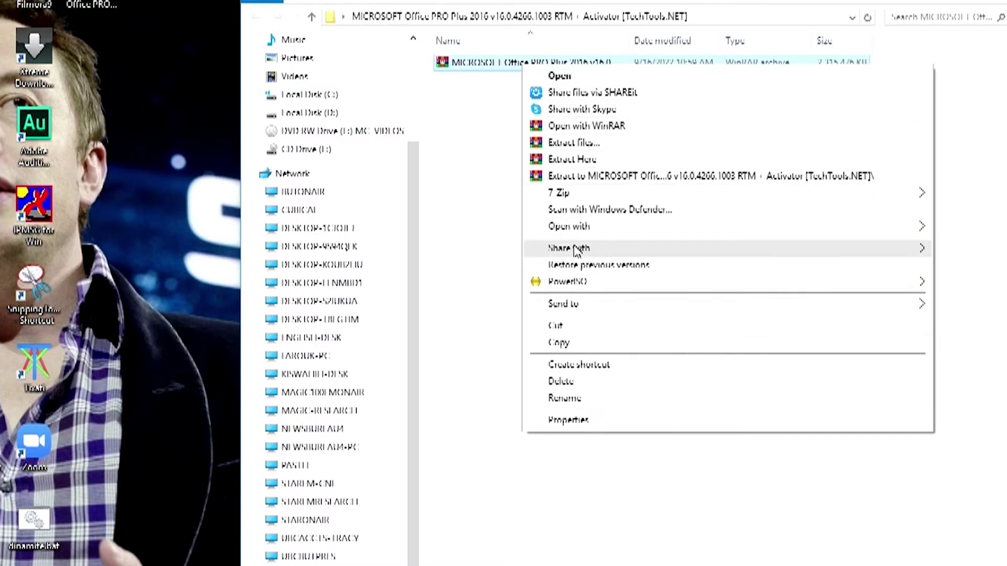
click(573, 160)
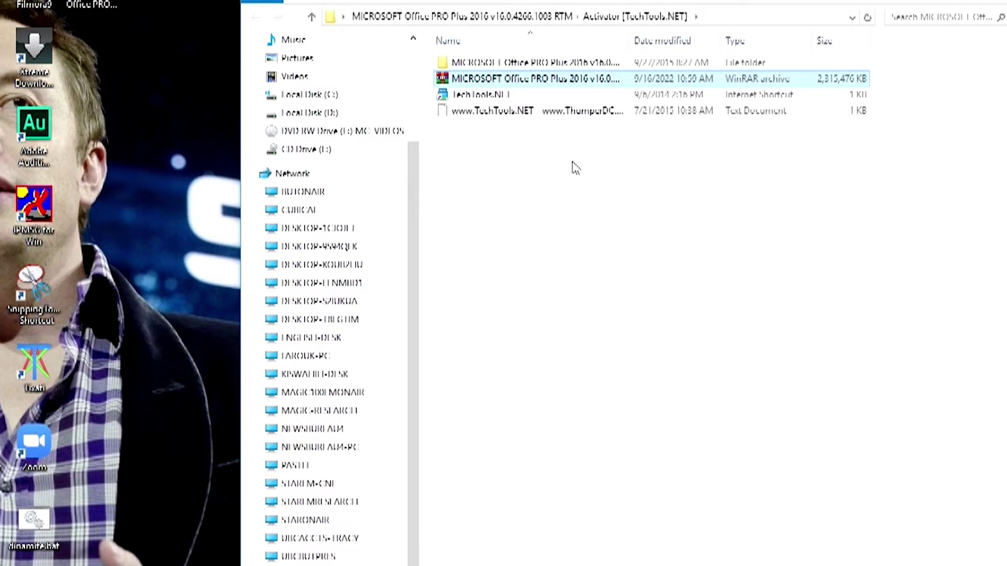
double_click(528, 63)
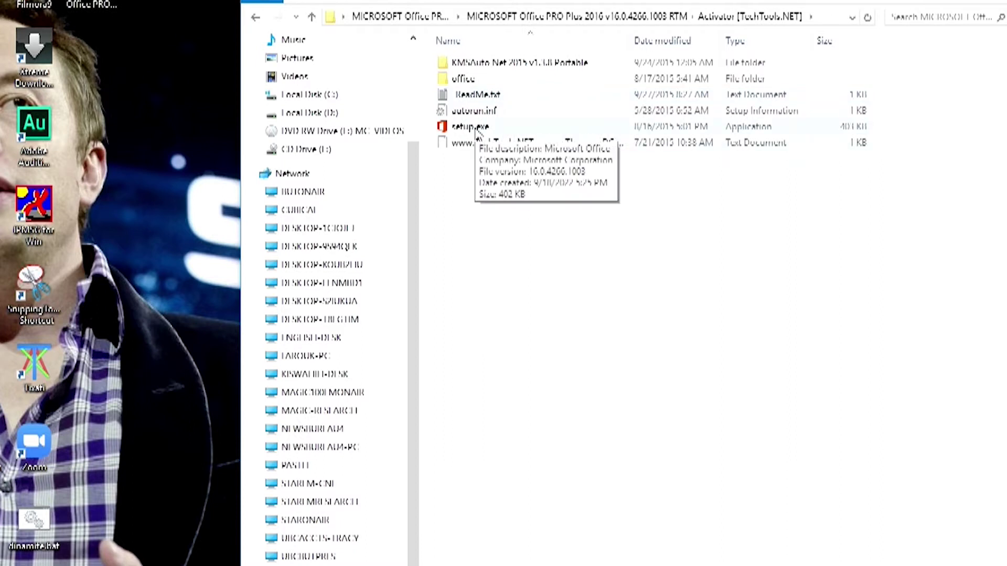
double_click(478, 131)
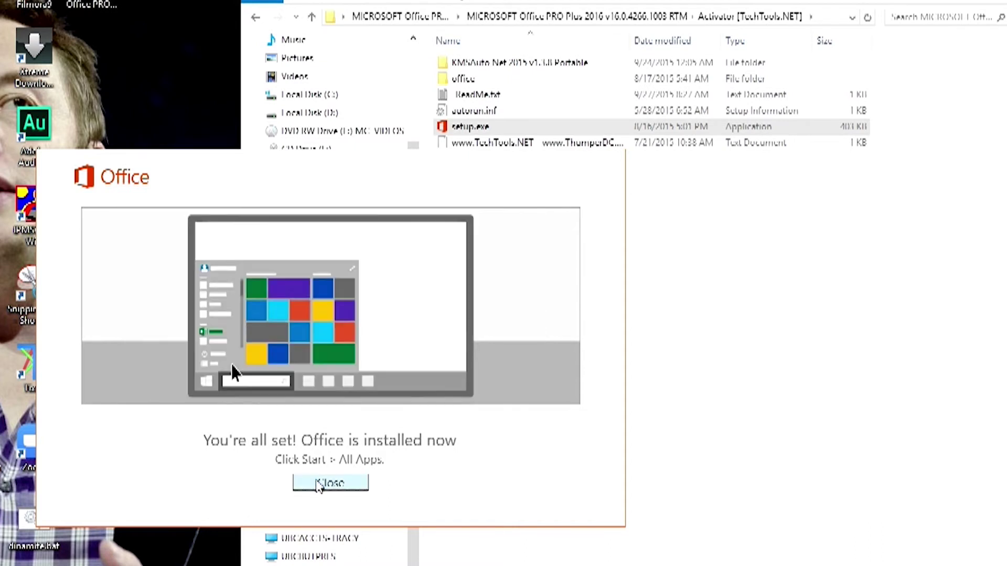
Close the setup-complete message, refresh the desktop, and launch POWERPNT.EXE through an Everything search for 'POWER'
click(312, 483)
right_click(157, 476)
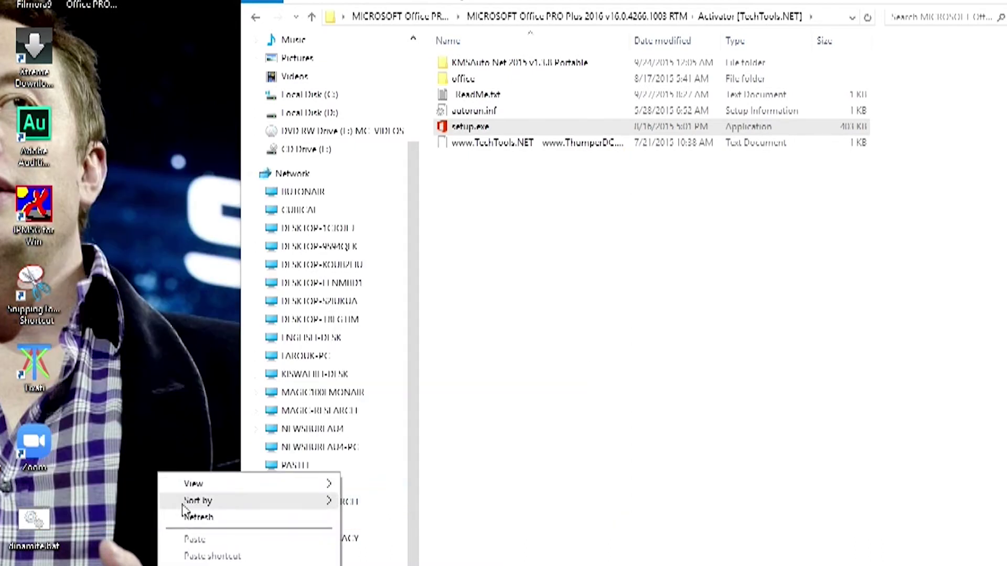
right_click(147, 472)
click(176, 478)
right_click(186, 451)
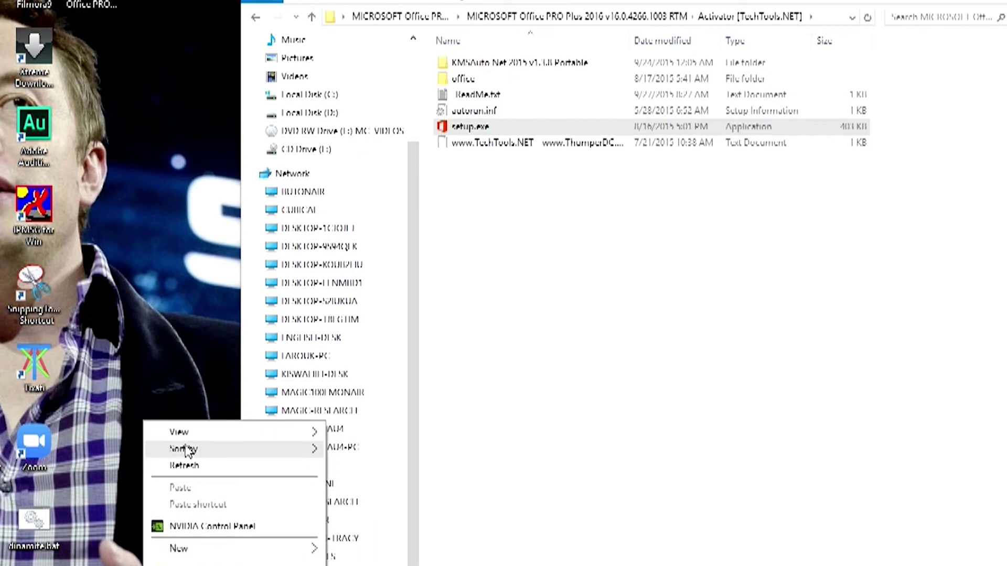
right_click(183, 462)
click(194, 482)
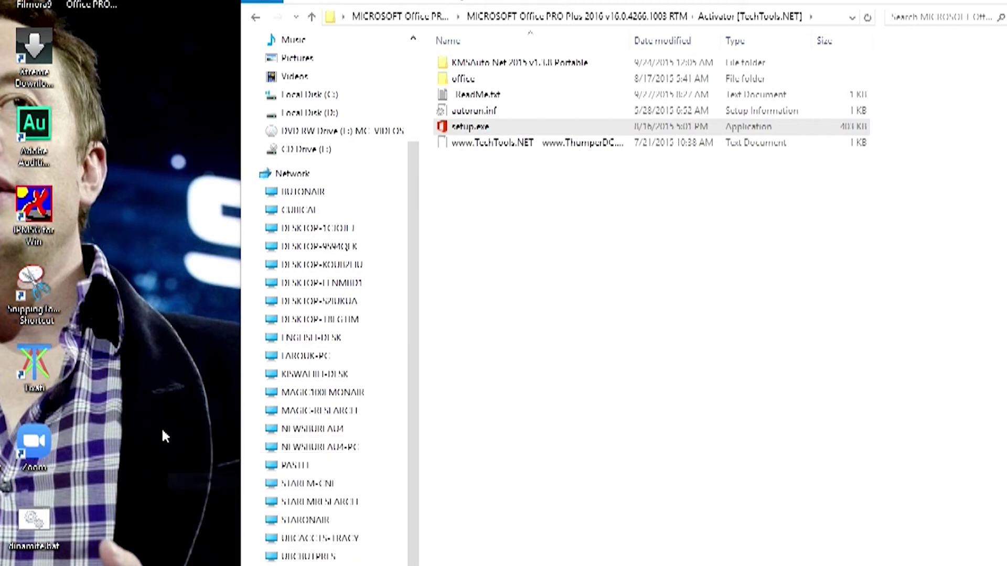
right_click(164, 434)
click(193, 478)
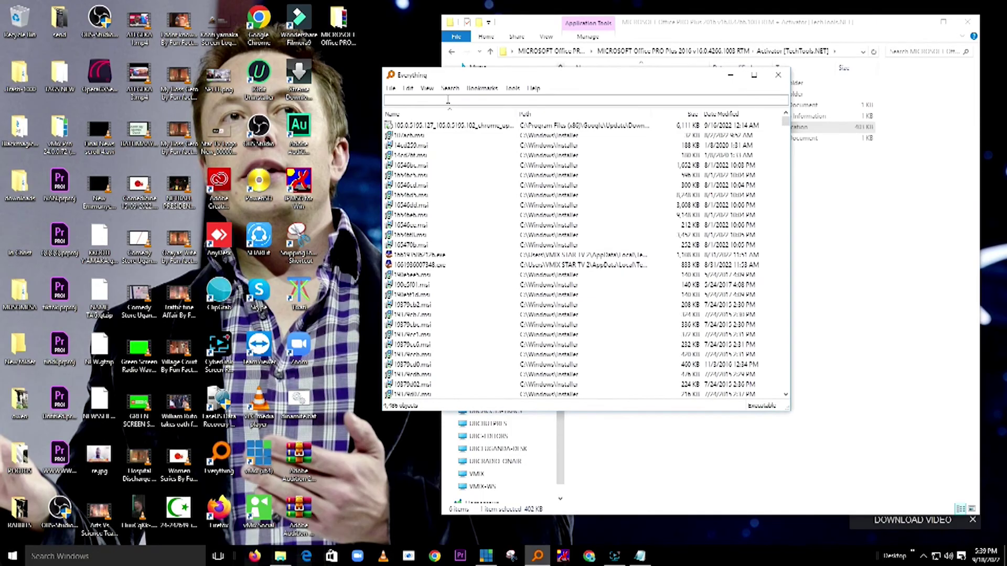
text(PO)
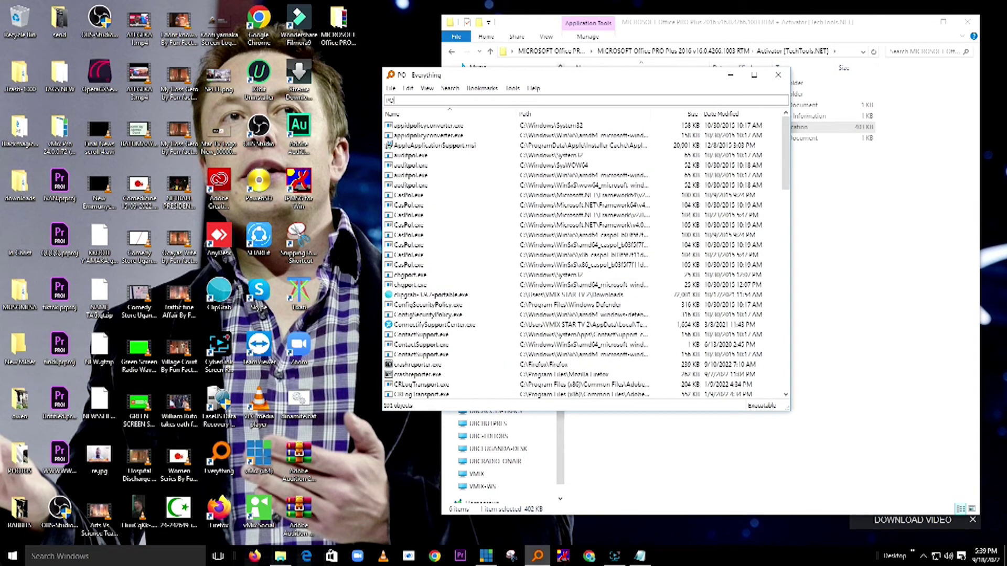
text(WER)
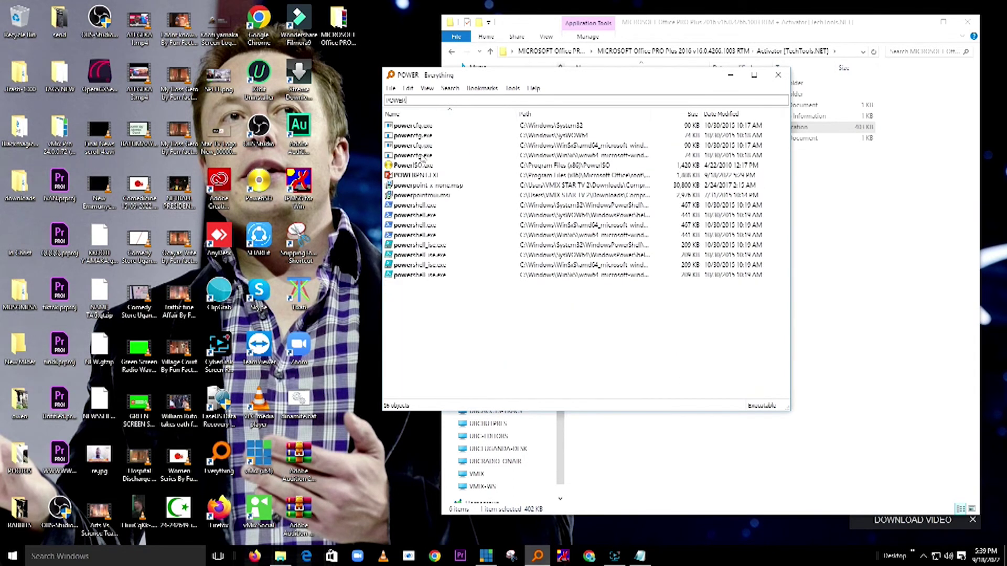
double_click(420, 175)
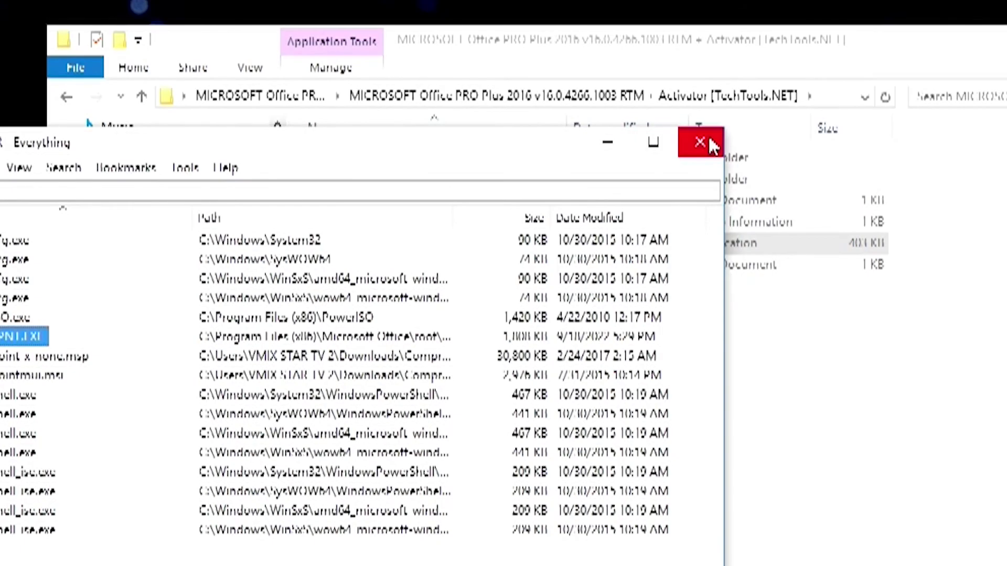
Dismiss PowerPoint's Activate Office prompt
click(708, 135)
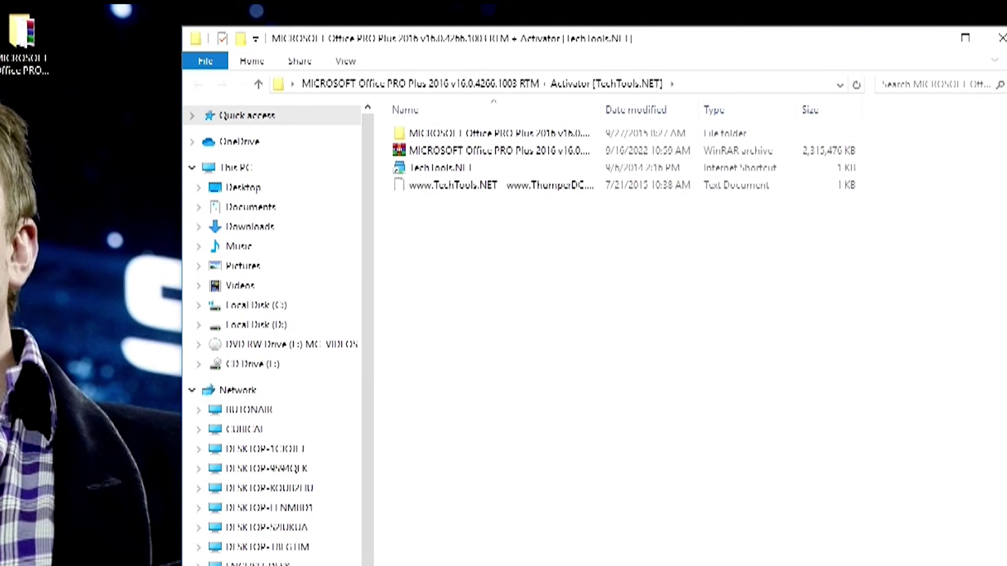
Browse the extracted folder's office subfolder, then open the KMSAuto Net 2015 v1.3.8 Portable folder
double_click(454, 139)
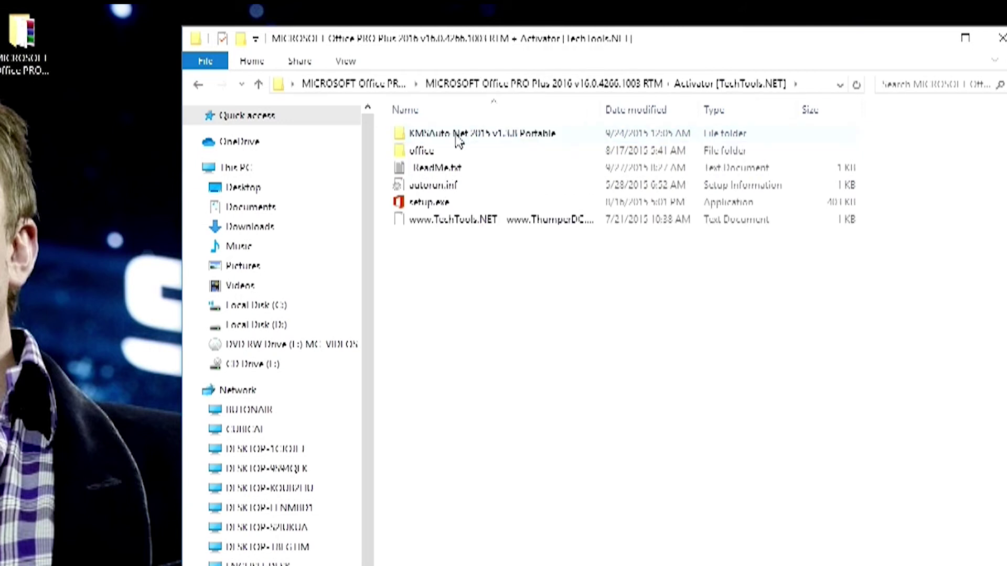
click(454, 138)
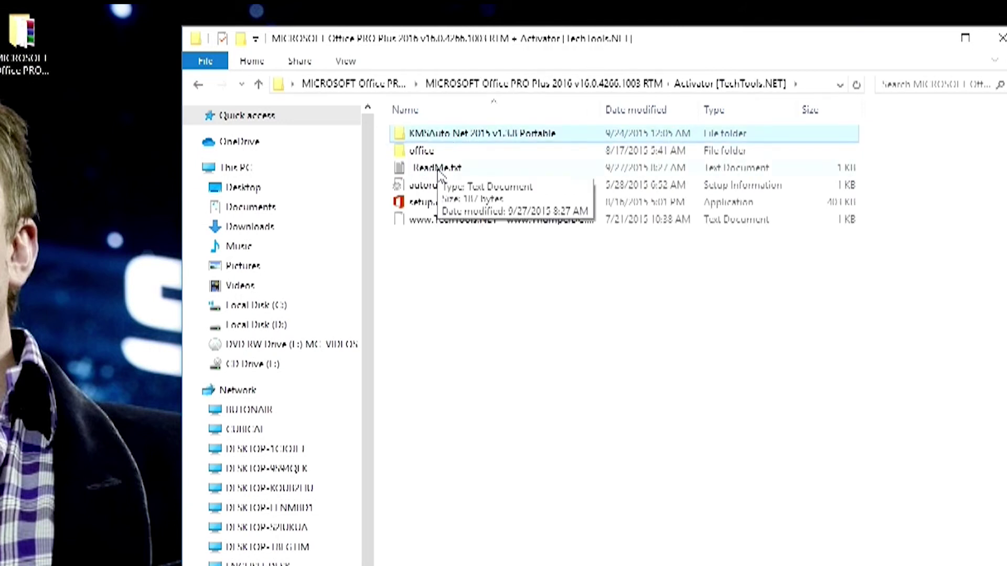
double_click(439, 153)
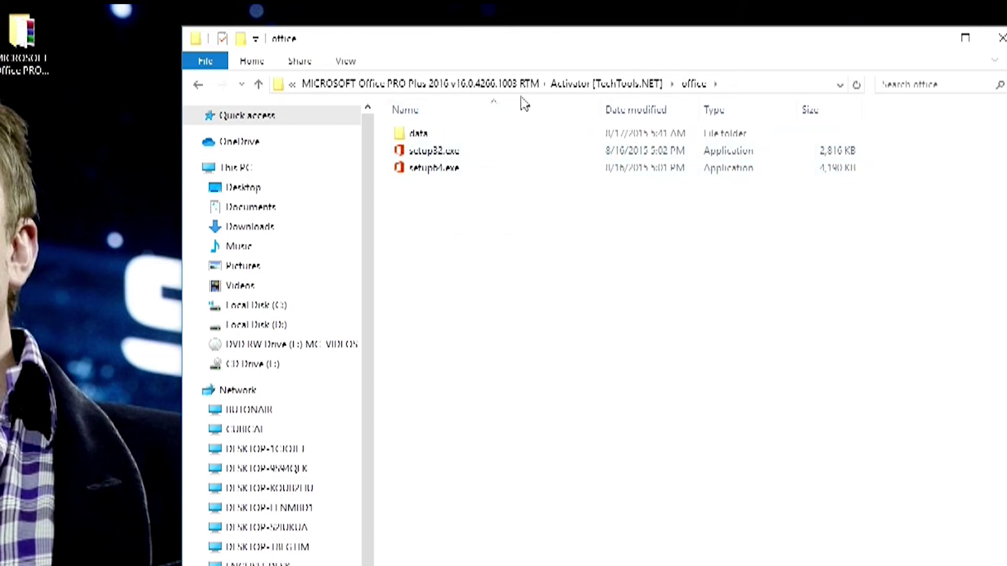
click(479, 85)
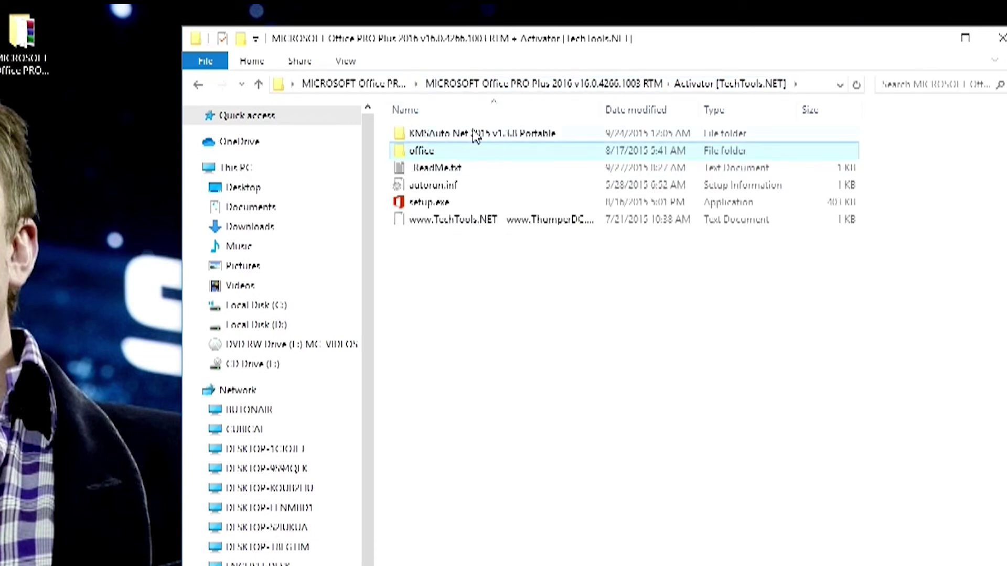
double_click(475, 134)
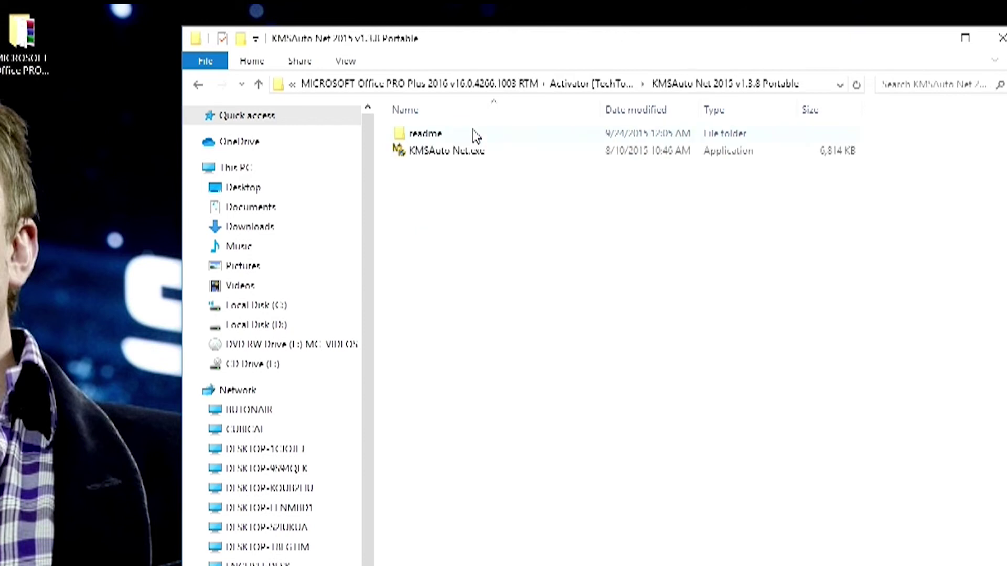
Run KMSAuto Net.exe and start Office activation from its activation options
click(463, 156)
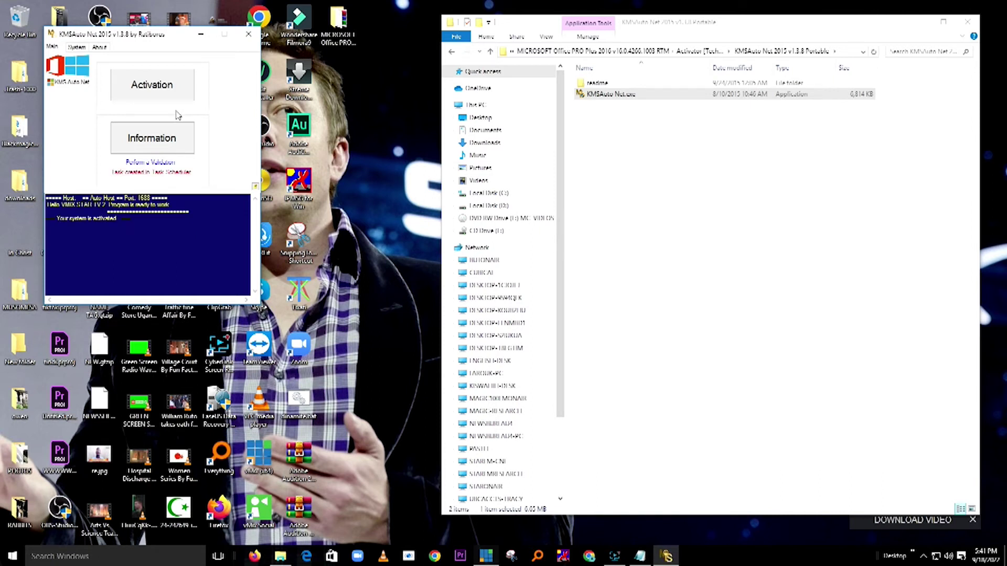
click(149, 94)
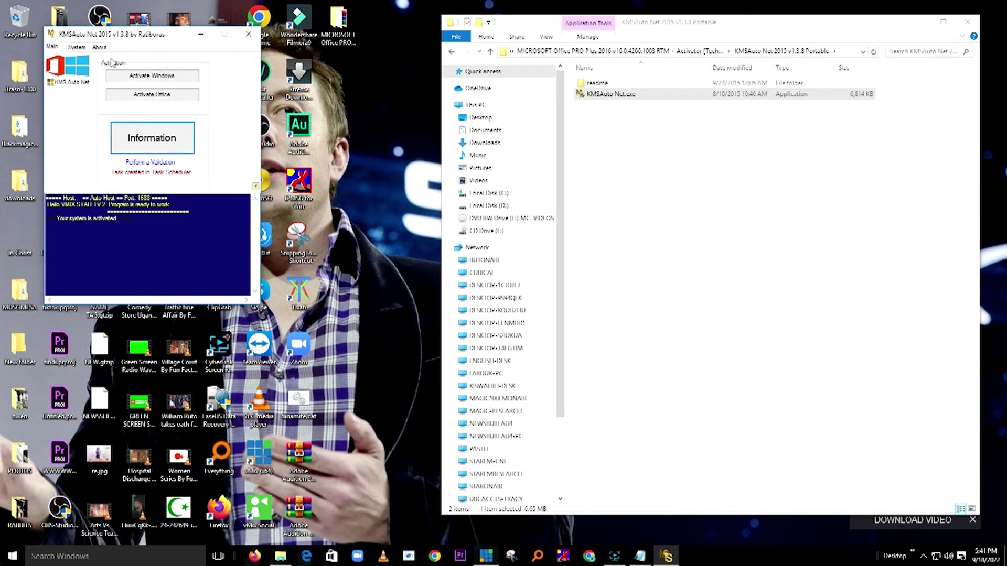
click(152, 95)
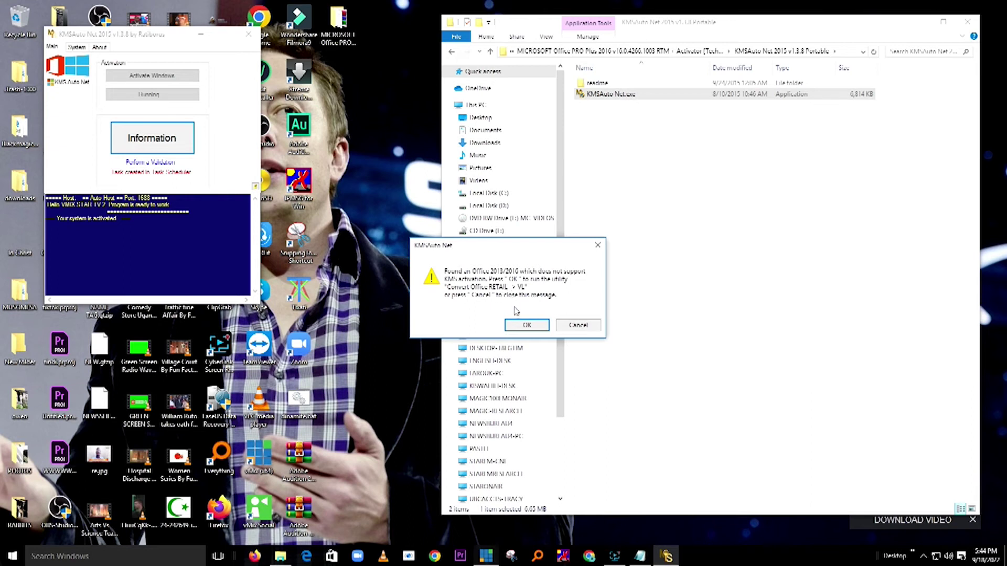
Accept the conversion warning and run the Office 2016 Pro Plus RETAIL to VL conversion
click(520, 325)
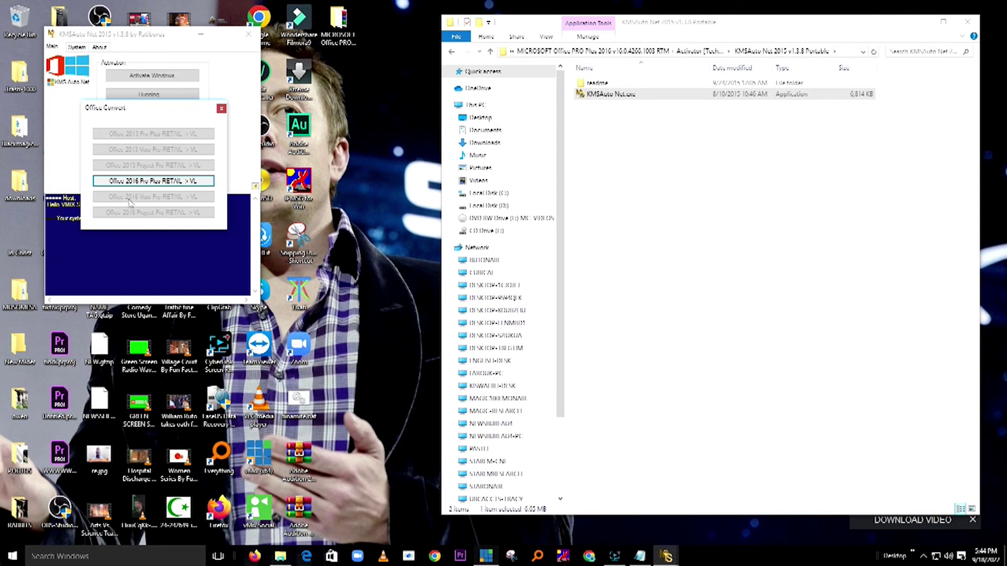
click(151, 182)
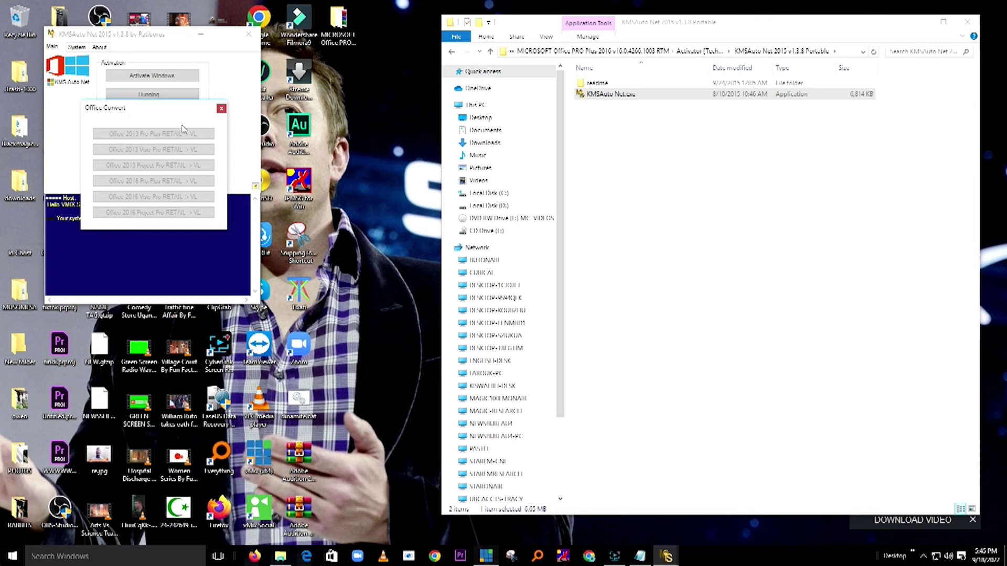
Close the Office Convert dialog and exit KMSAuto Net after successful activation
click(221, 109)
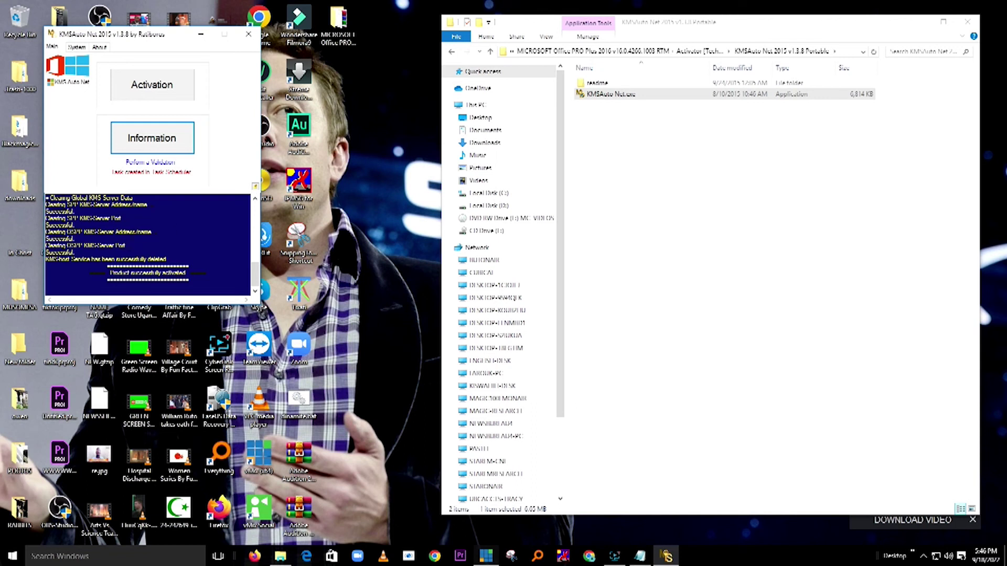
click(249, 43)
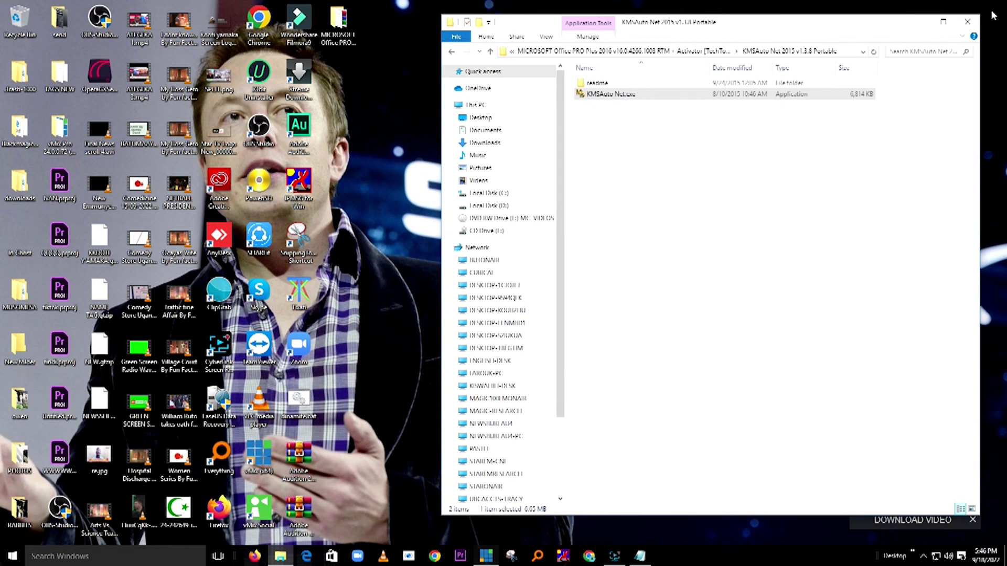
Close File Explorer and refresh the desktop
click(968, 21)
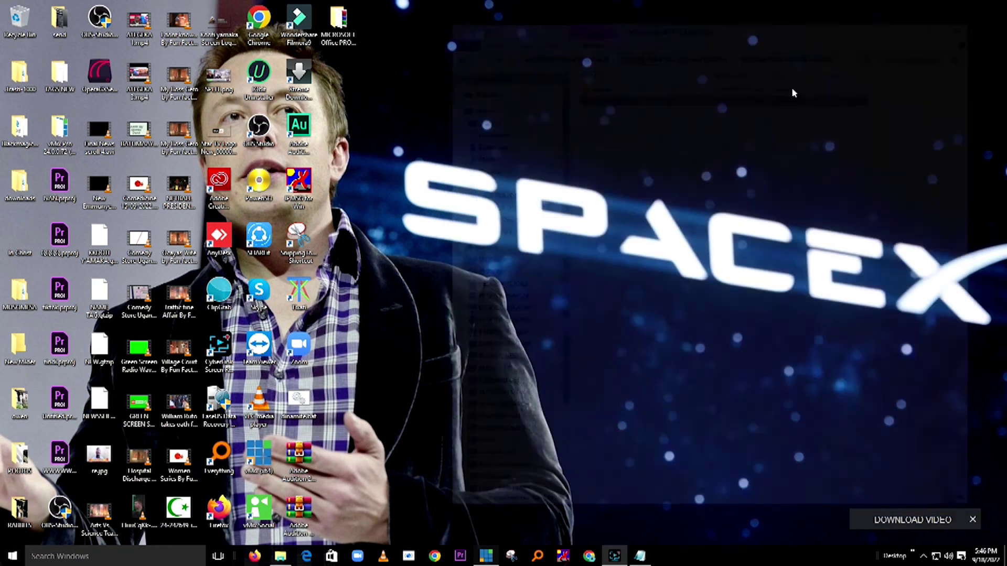
right_click(612, 185)
click(640, 218)
right_click(599, 194)
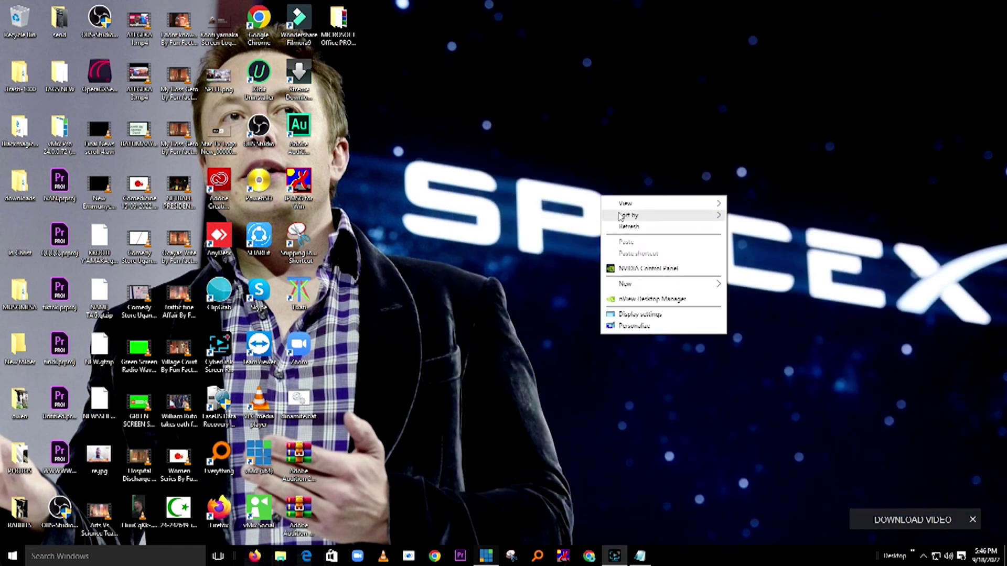
click(623, 229)
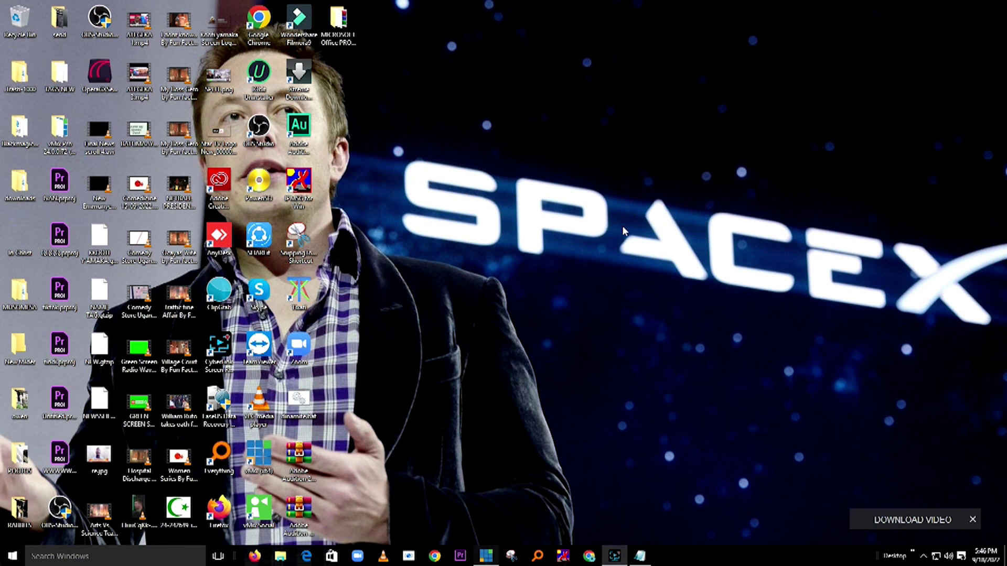
Search 'POWER' in Everything and select POWERPNT.EXE
click(540, 554)
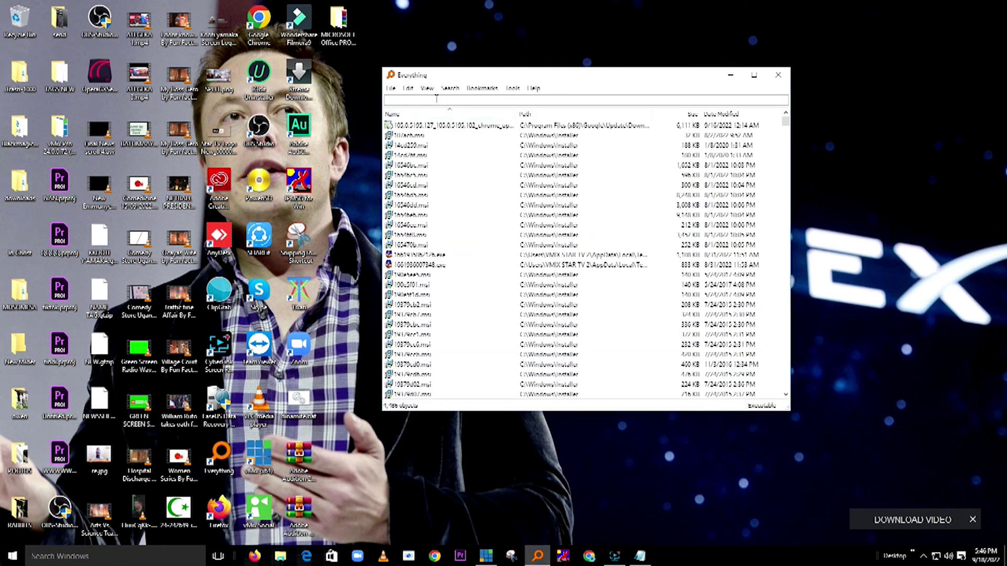
text(POWER)
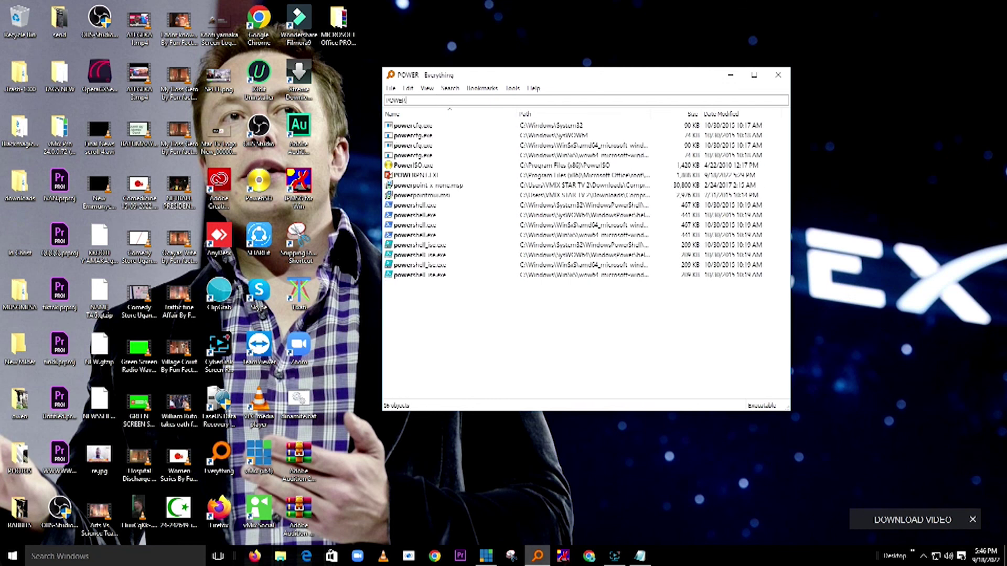
click(415, 177)
double_click(415, 176)
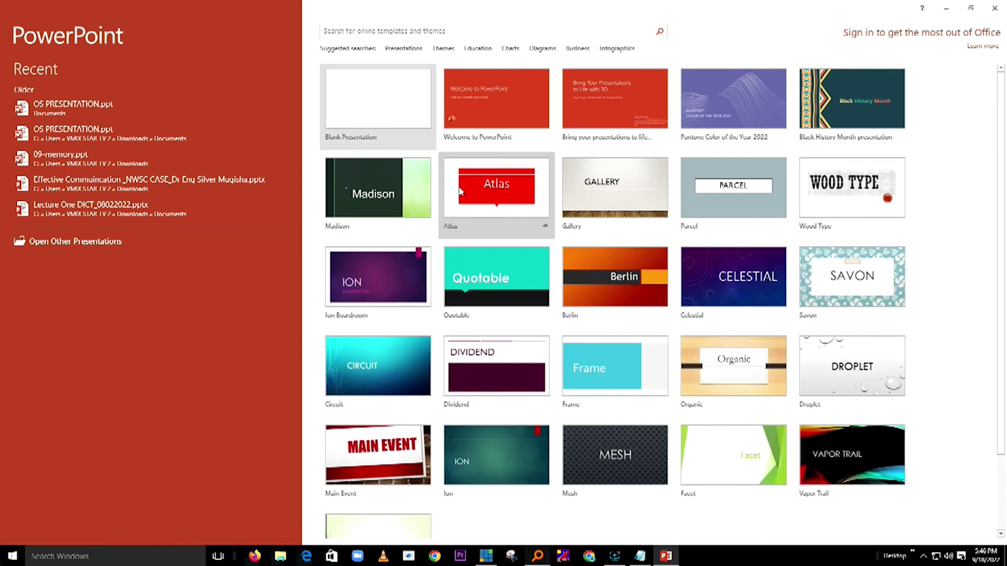
click(394, 98)
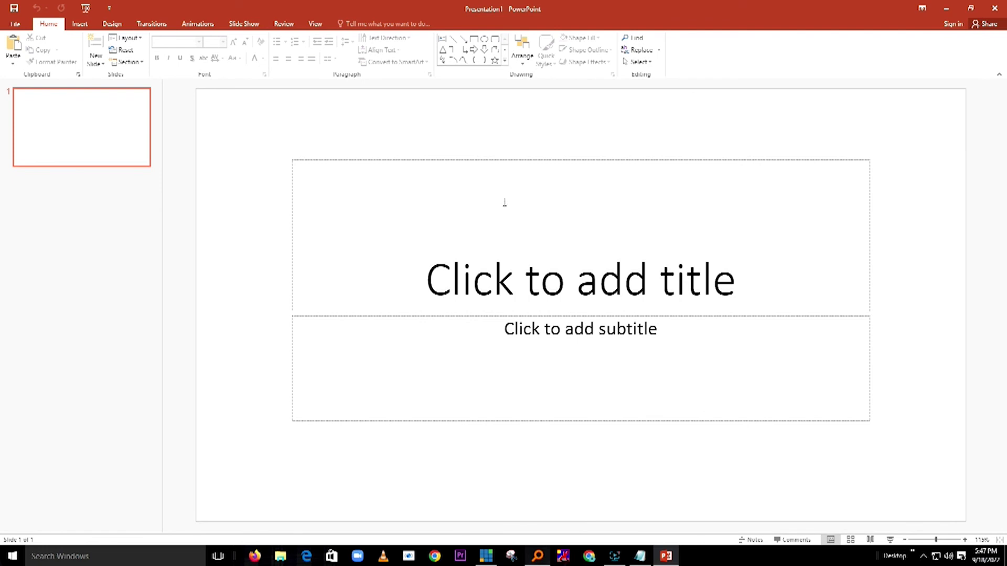
click(995, 9)
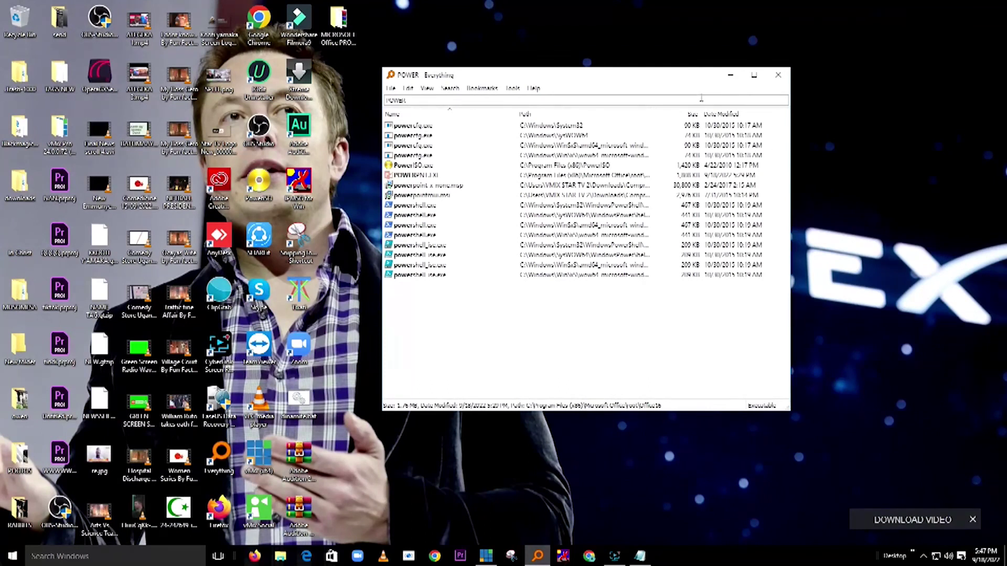
Close Everything, refresh the desktop, and open Screen Recorder from the taskbar
click(778, 75)
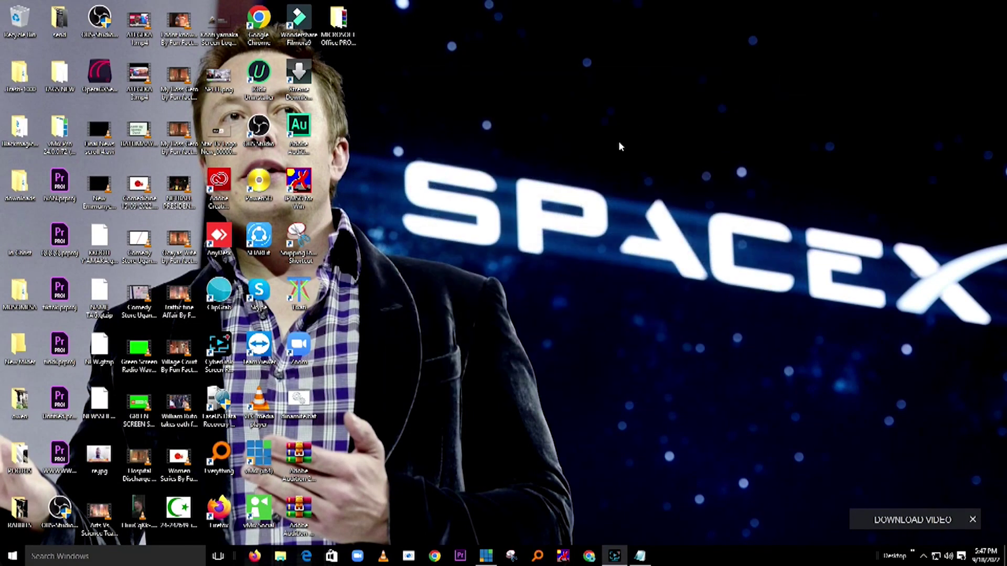
right_click(619, 142)
right_click(596, 157)
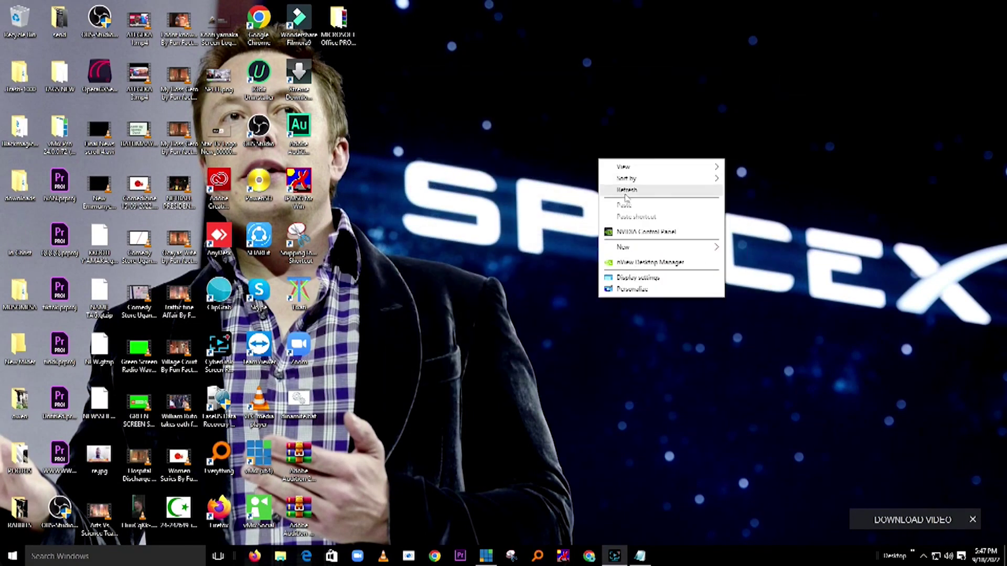
key(Escape)
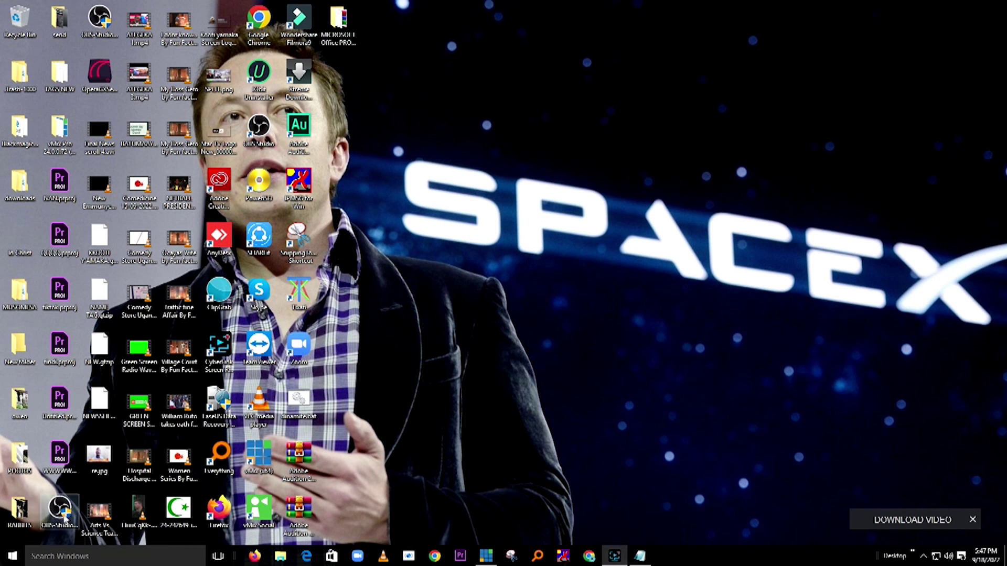
right_click(508, 347)
right_click(570, 311)
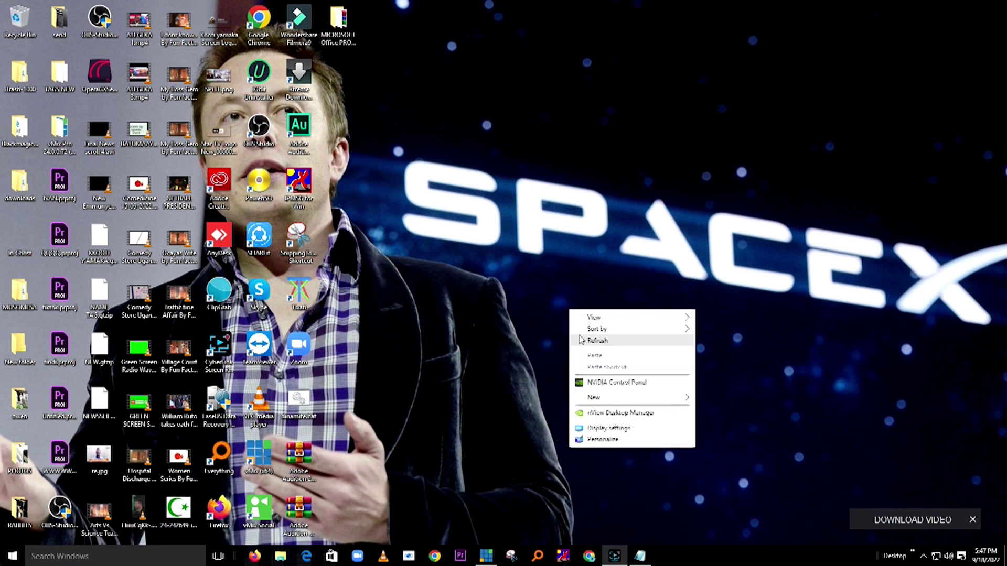
click(577, 307)
right_click(576, 304)
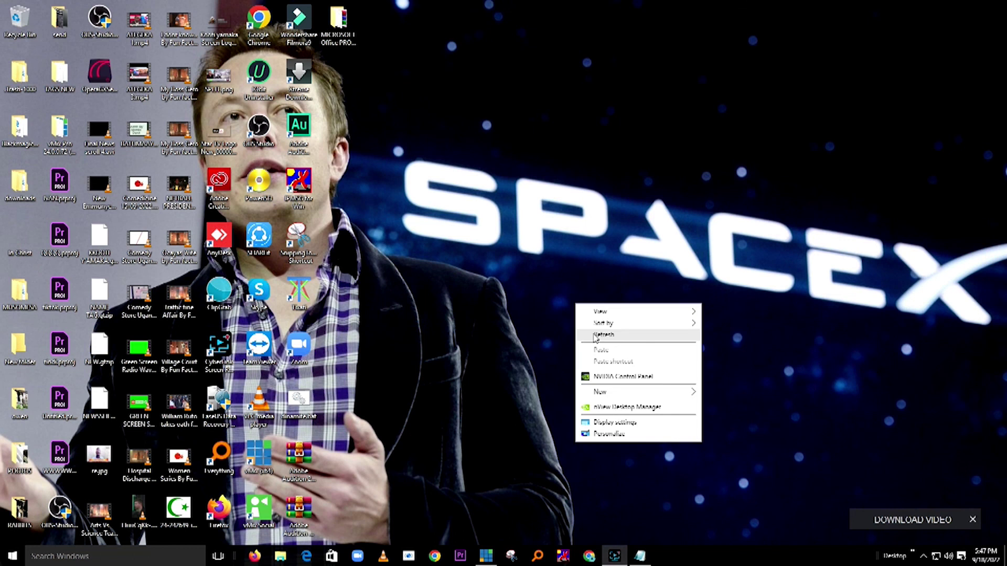
click(603, 334)
click(614, 555)
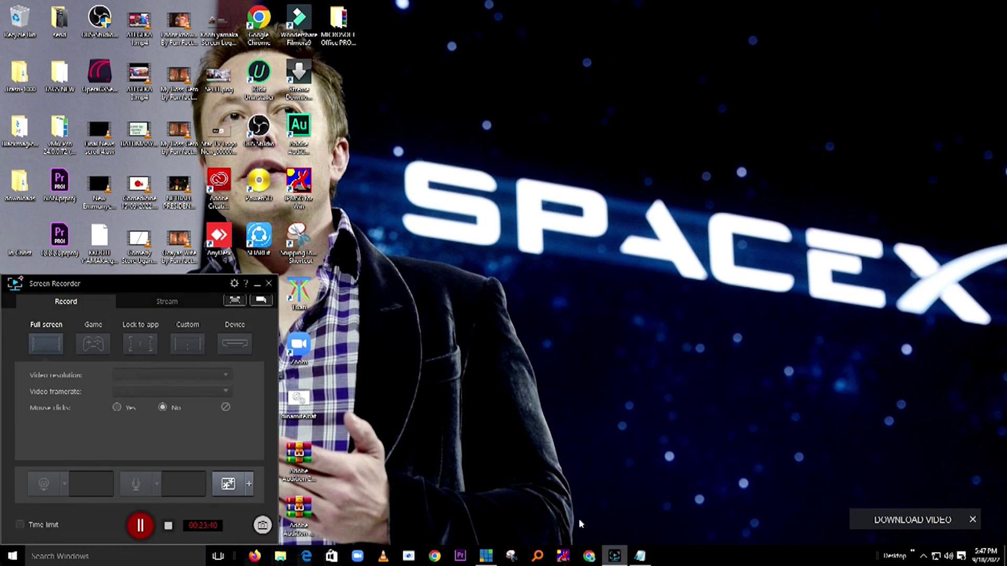